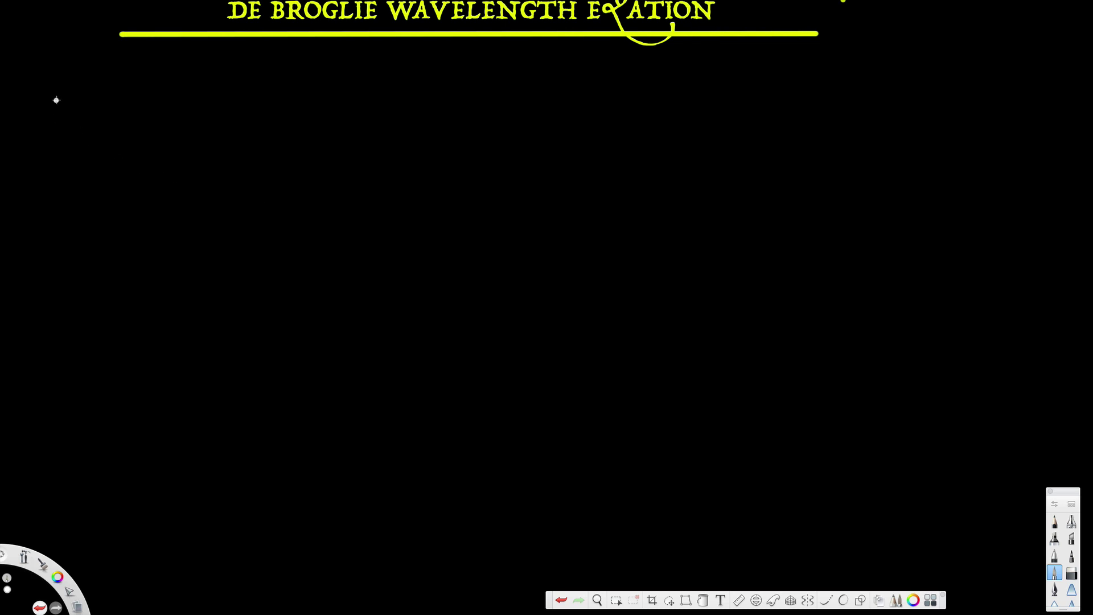
- Handwrite λ = h/mv in white at the top left and draw a box around it
drag(54, 93, 70, 128)
mouse_move(62, 111)
mouse_down()
mouse_move(49, 128)
mouse_move(90, 117)
mouse_up()
drag(83, 128, 93, 128)
mouse_move(119, 92)
mouse_down()
mouse_move(132, 120)
mouse_move(150, 126)
mouse_move(139, 150)
mouse_move(163, 132)
mouse_up()
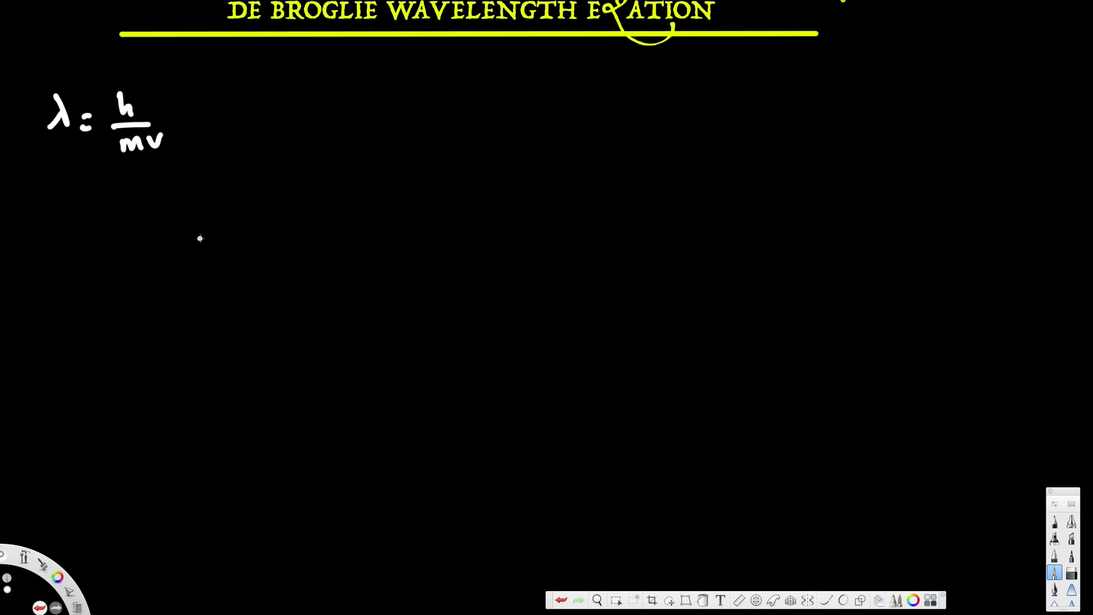
mouse_move(32, 87)
mouse_down()
mouse_move(32, 171)
mouse_move(222, 83)
mouse_move(227, 160)
mouse_move(33, 171)
mouse_up()
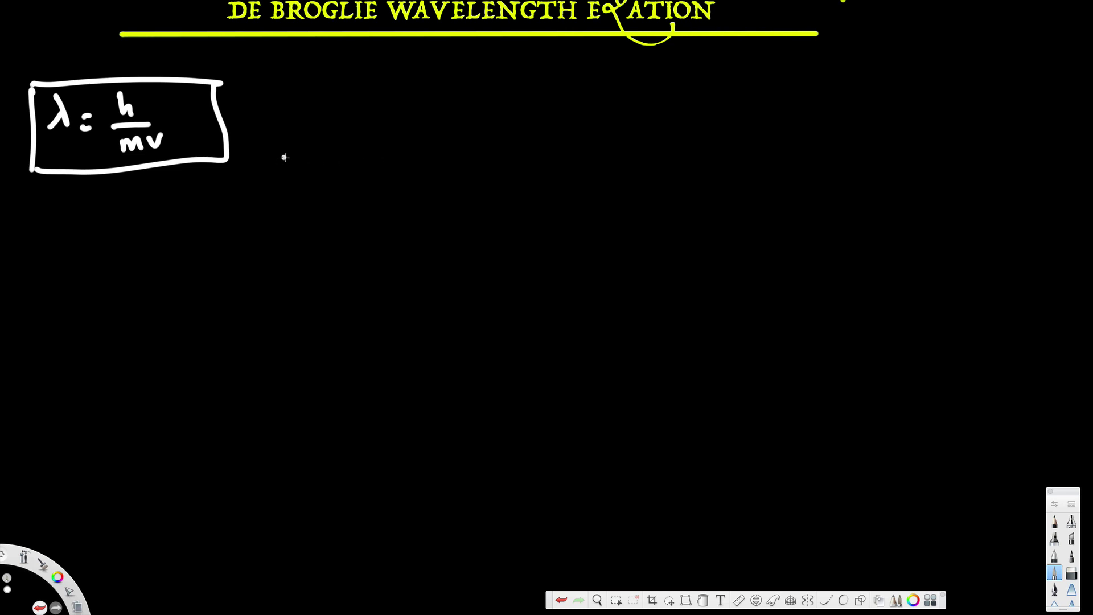
- Switch the pen to yellow and write E = mc² to the right of the boxed equation
click(57, 577)
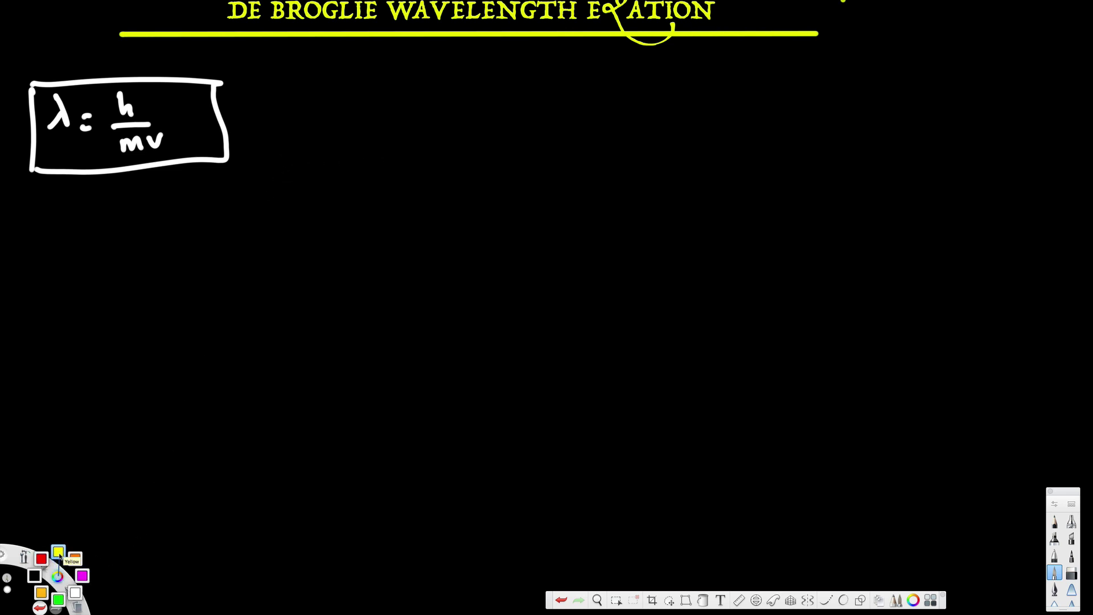
click(47, 555)
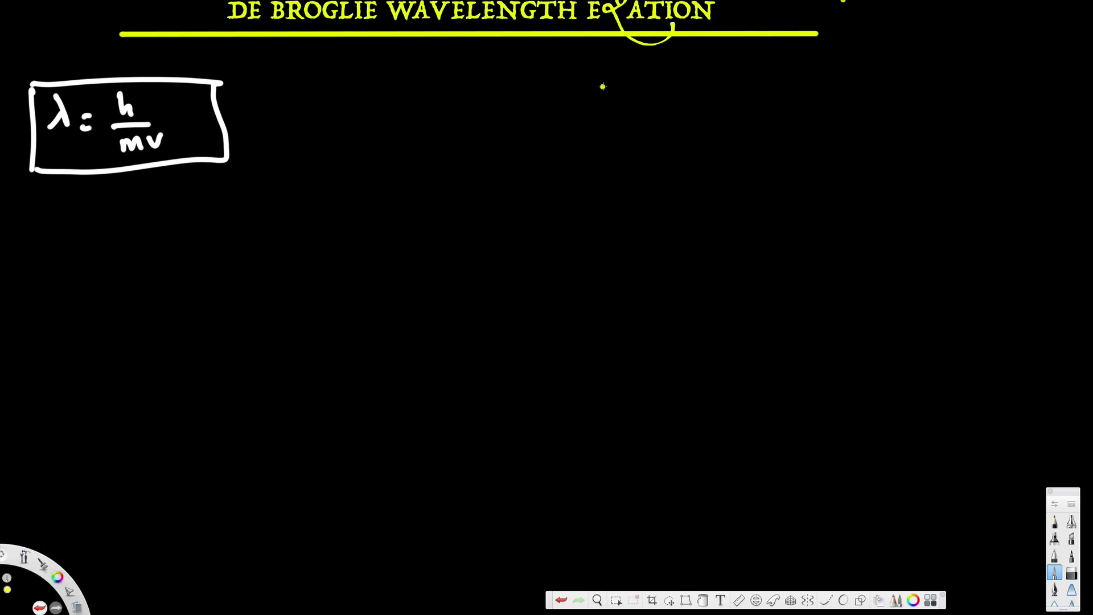
mouse_move(602, 86)
mouse_down()
mouse_move(614, 82)
mouse_move(616, 96)
mouse_up()
drag(601, 109, 642, 106)
mouse_move(655, 109)
mouse_down()
mouse_move(675, 99)
mouse_move(681, 109)
mouse_up()
mouse_move(699, 94)
mouse_down()
mouse_move(701, 109)
mouse_move(720, 98)
mouse_up()
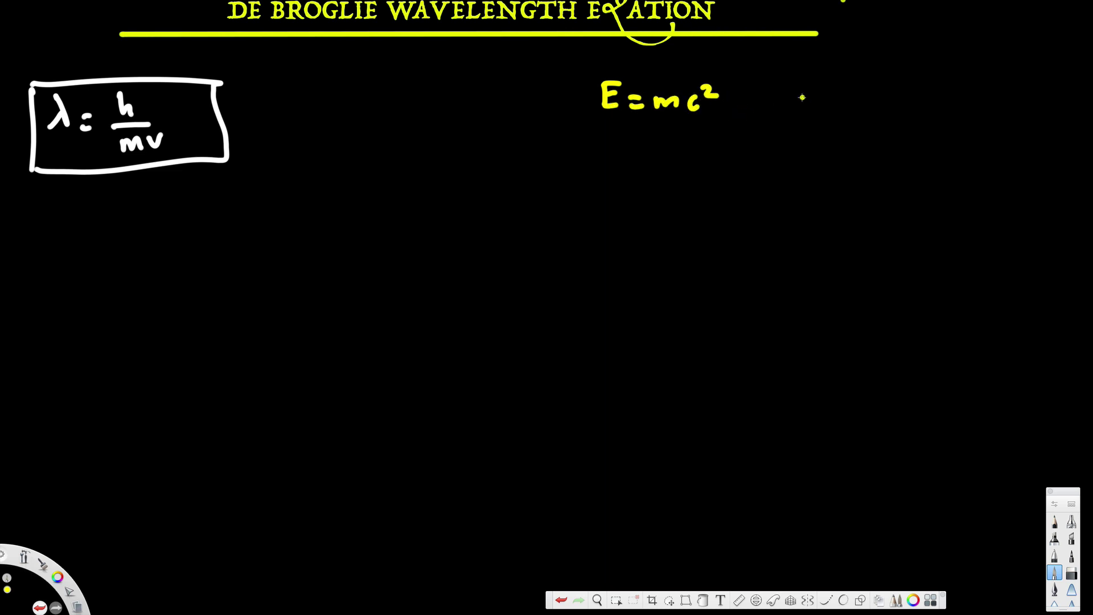